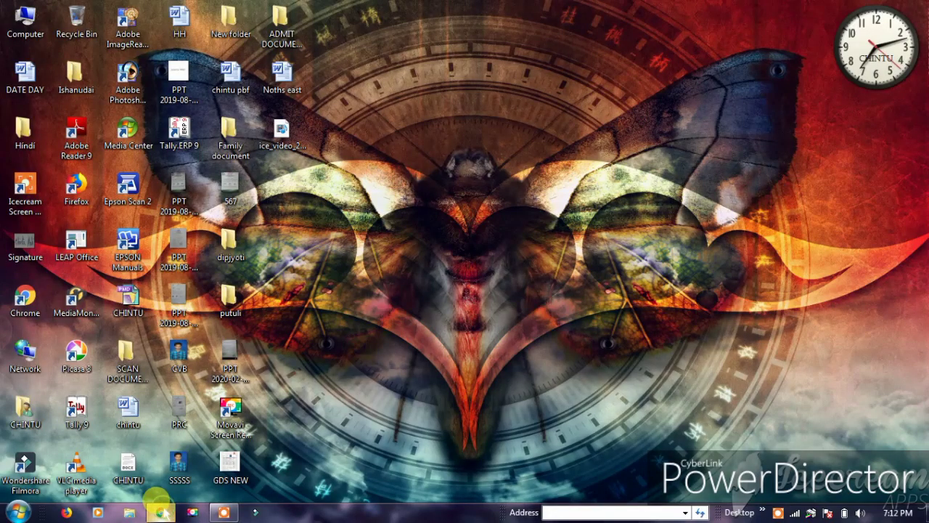
- Launch Chrome from the taskbar to get a new tab page with shortcut tiles
click(161, 512)
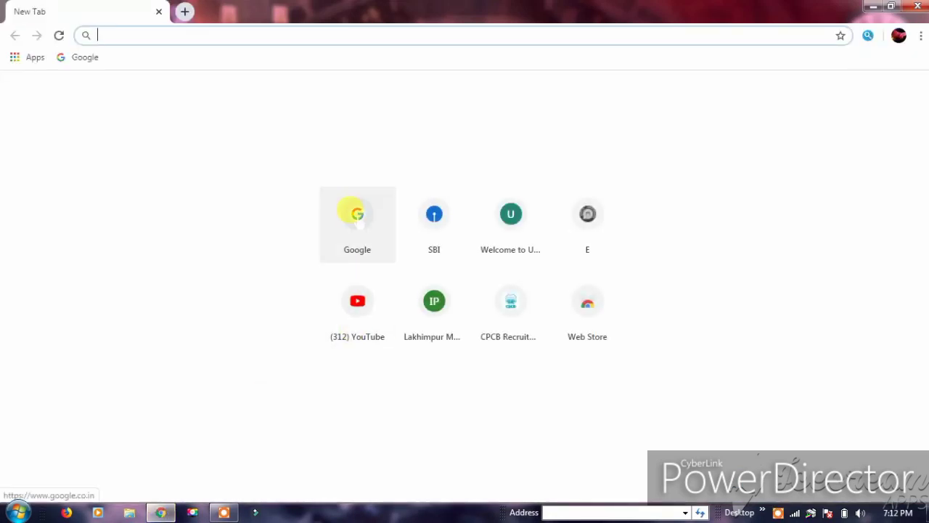
- Search Google for 'slprb'
click(357, 215)
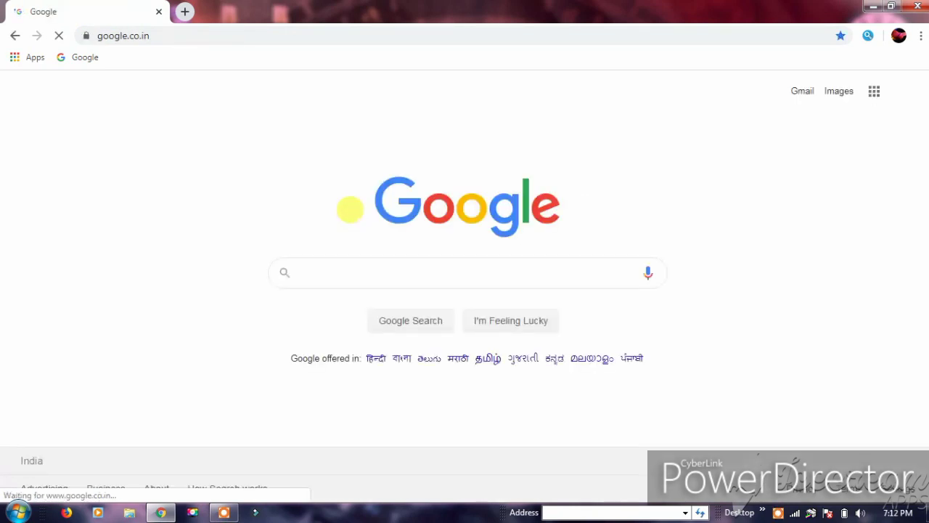
click(372, 270)
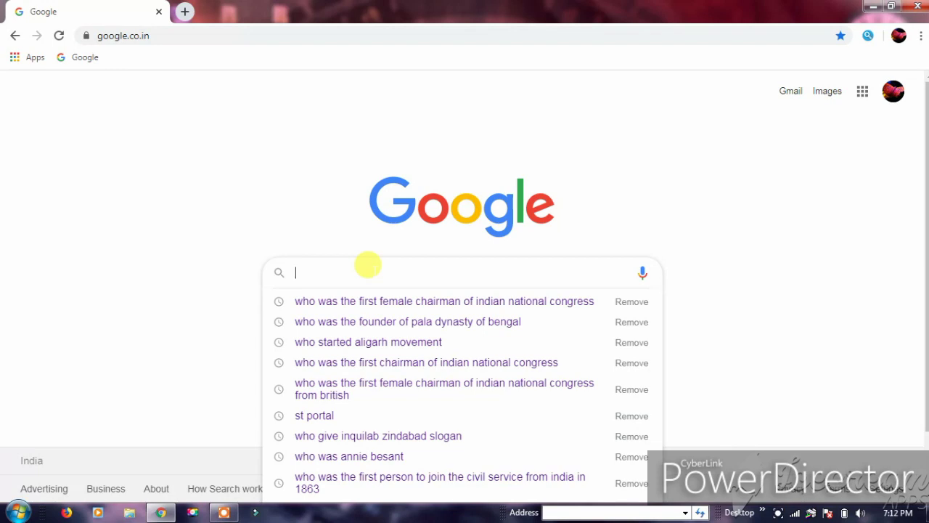
text(s)
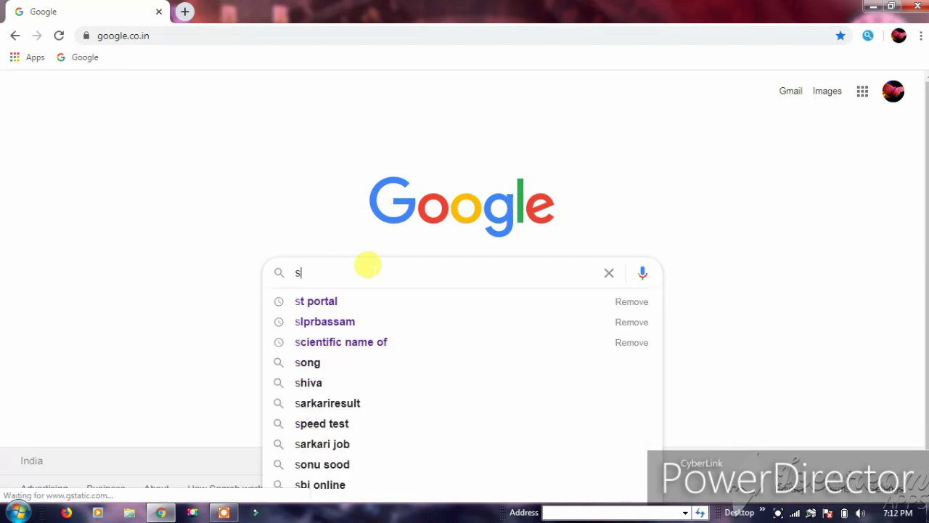
text(lprb)
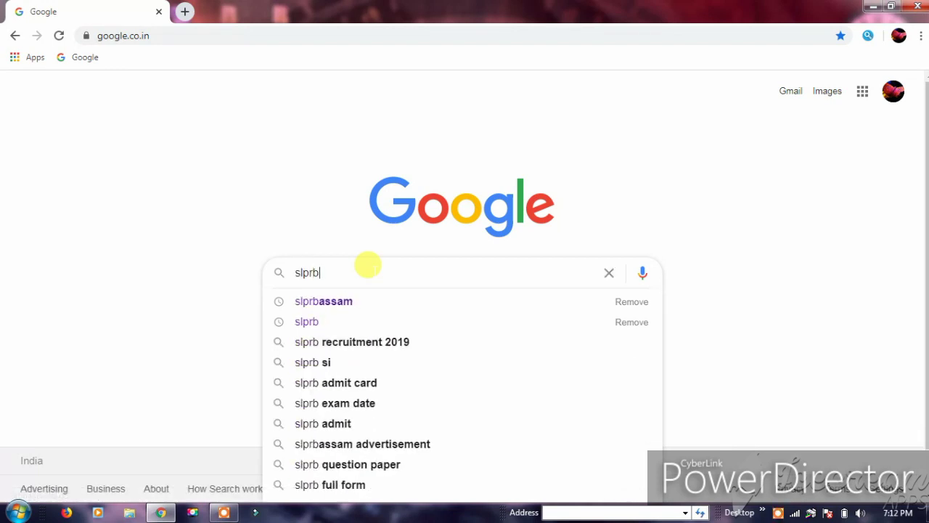
key(Return)
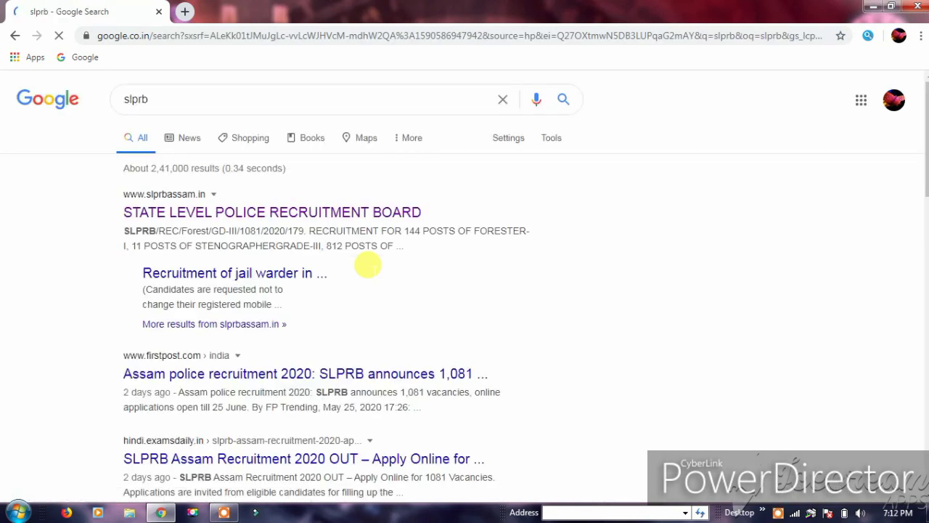
- Open the State Level Police Recruitment Board Assam result from the search listing
click(775, 510)
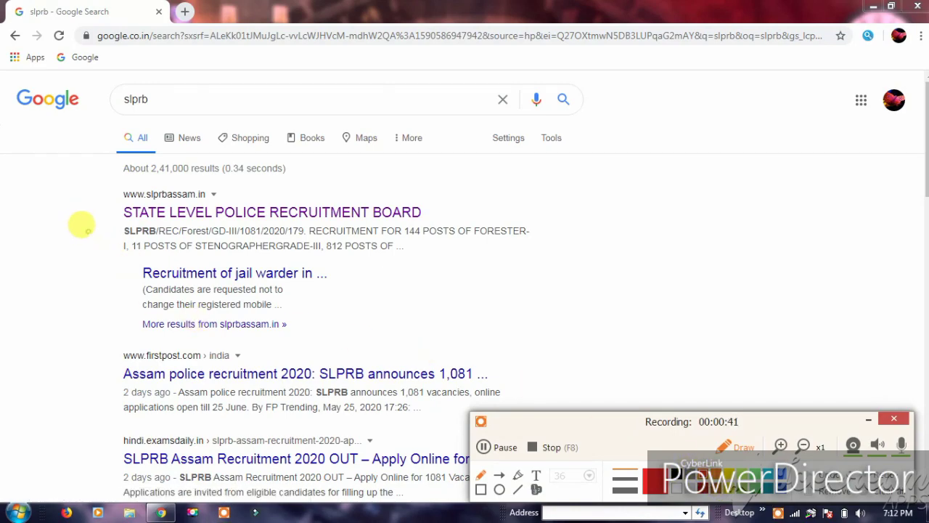
mouse_move(87, 233)
mouse_down()
mouse_move(139, 217)
mouse_move(104, 215)
mouse_move(116, 198)
mouse_up()
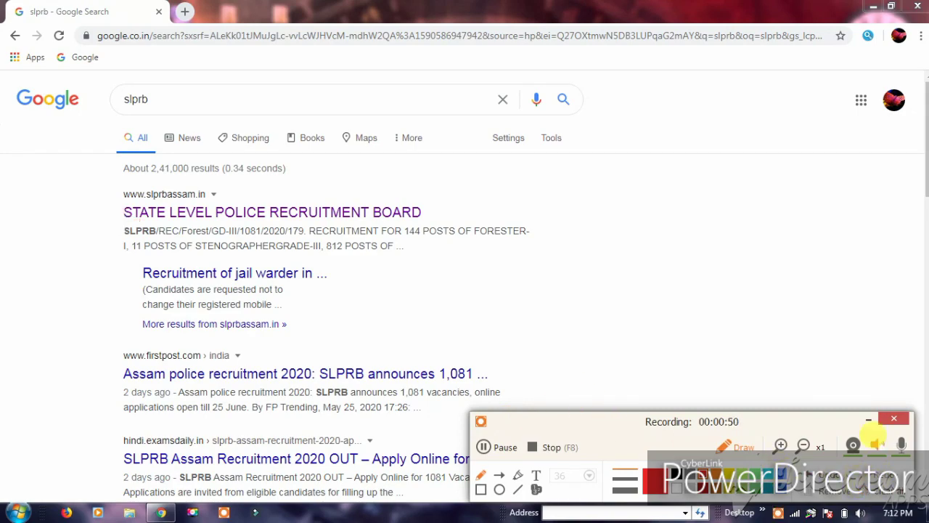
click(865, 418)
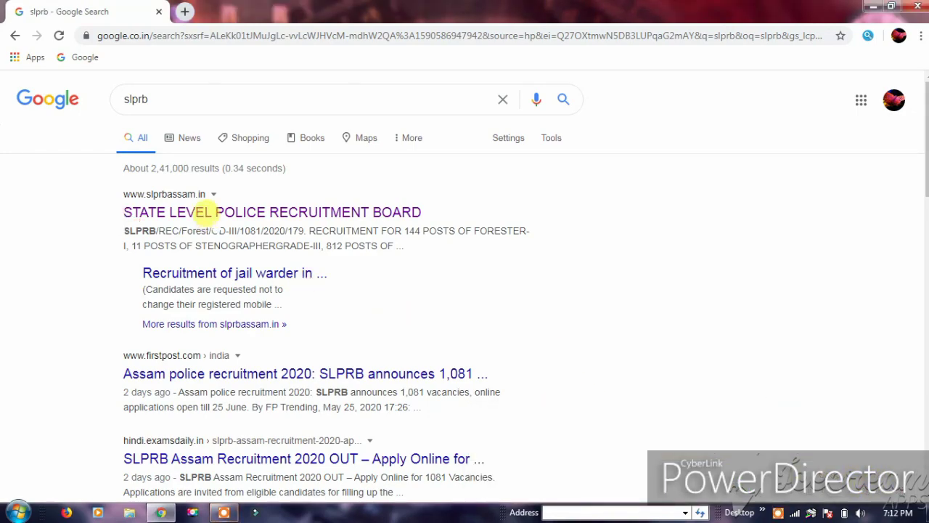
click(210, 214)
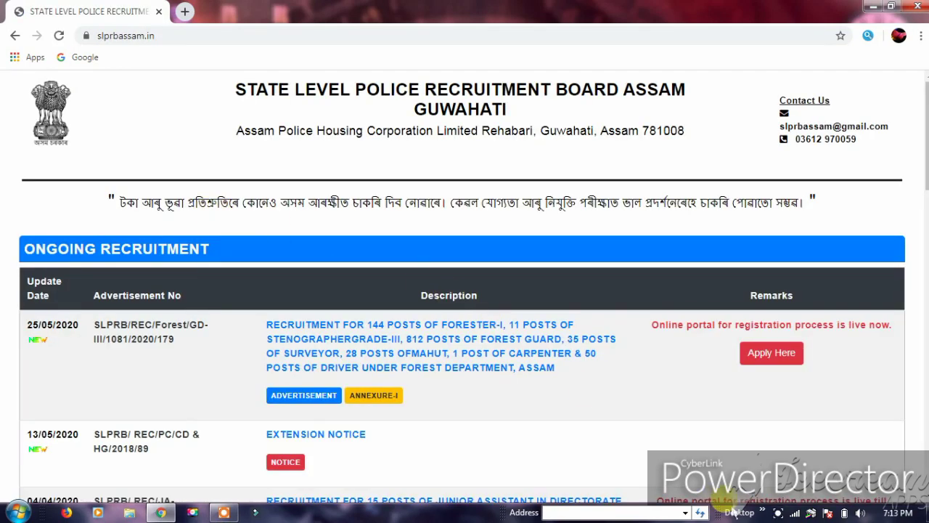
- Open the forest department recruitment's Apply Here registration portal in a new tab
click(777, 512)
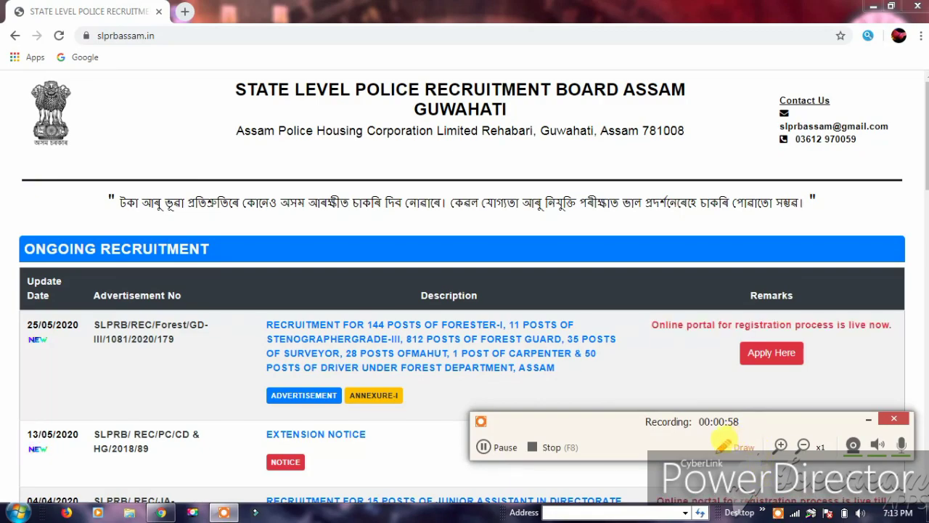
click(723, 442)
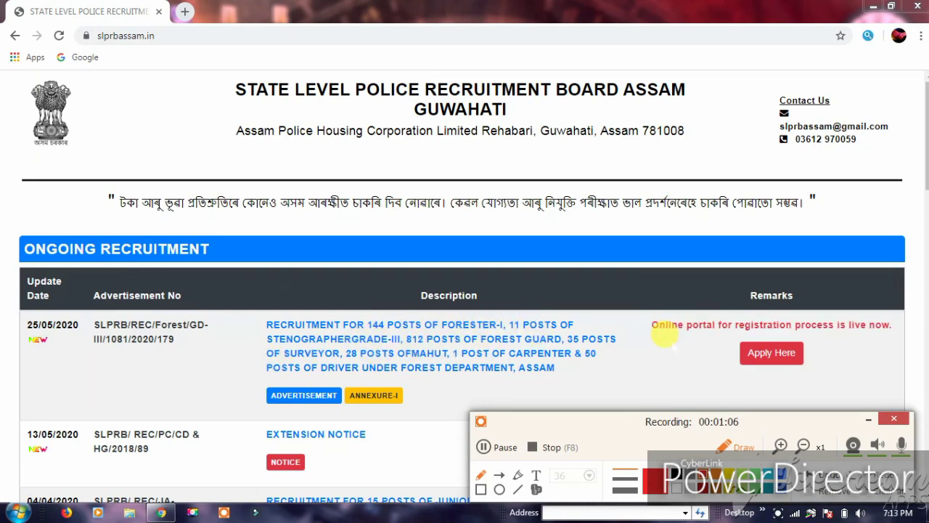
mouse_move(670, 340)
mouse_down()
mouse_move(629, 327)
mouse_move(635, 302)
mouse_up()
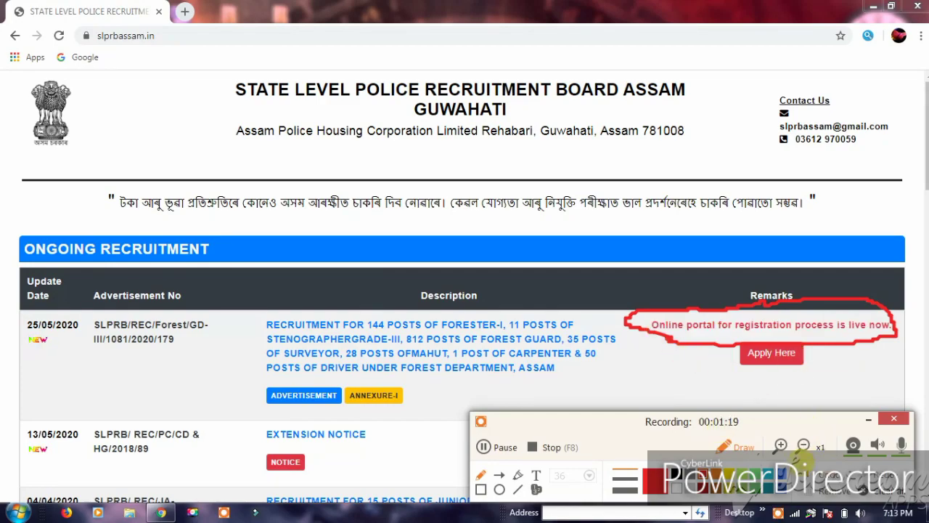
click(863, 490)
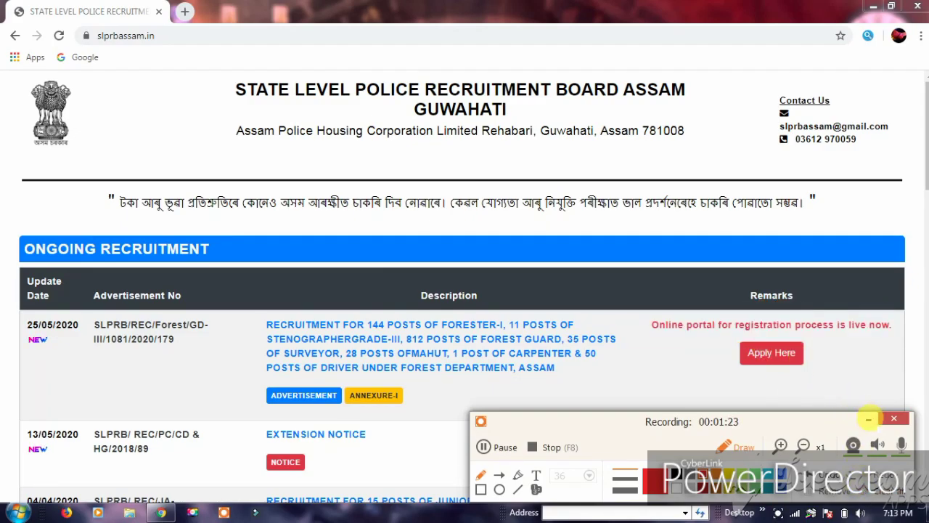
click(869, 418)
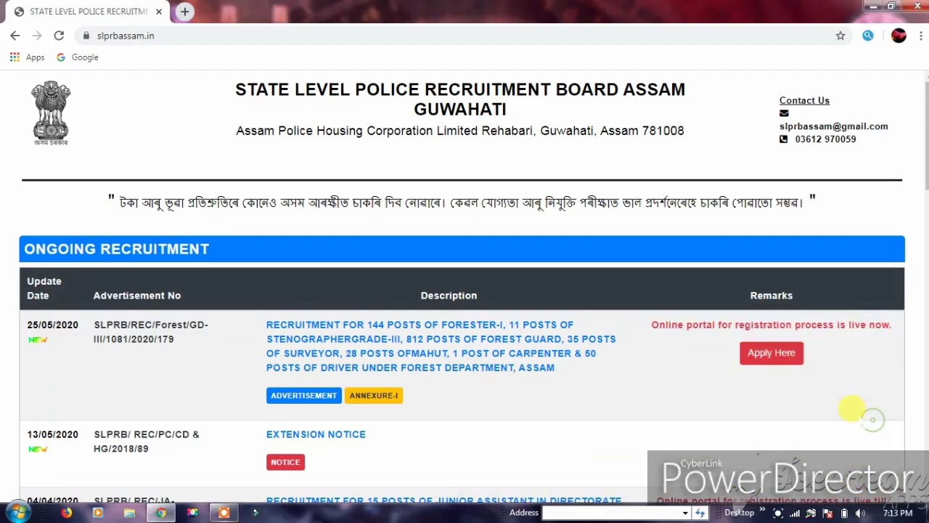
click(754, 354)
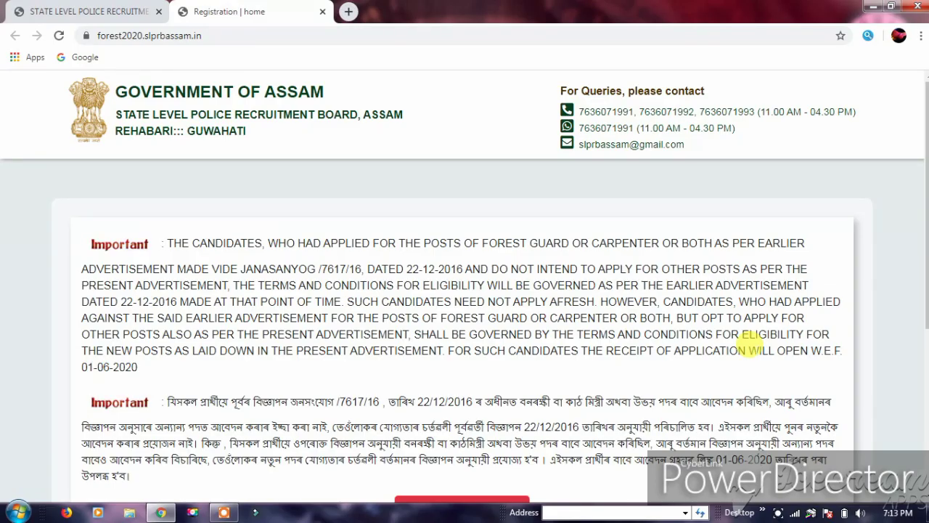
scroll(749, 341, down, 1)
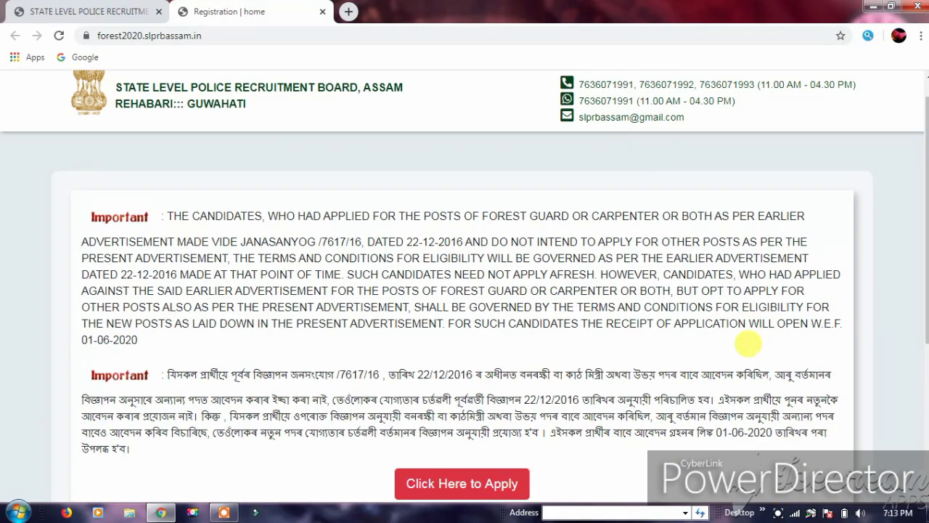
scroll(748, 342, down, 1)
scroll(748, 342, down, 1)
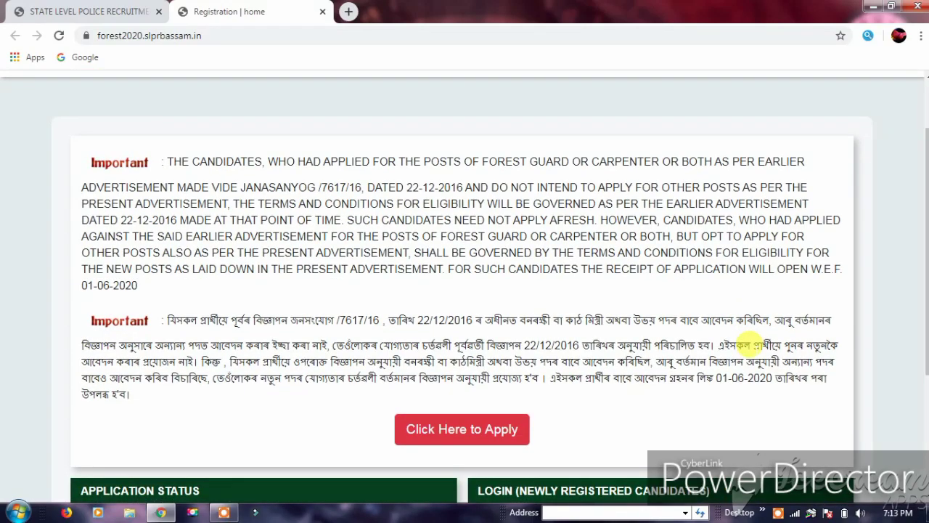
scroll(748, 341, down, 4)
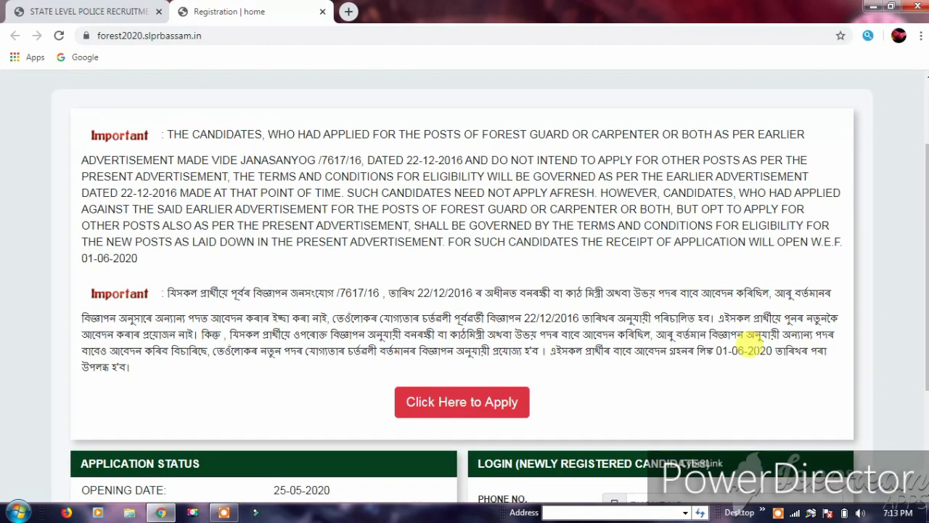
scroll(747, 343, down, 3)
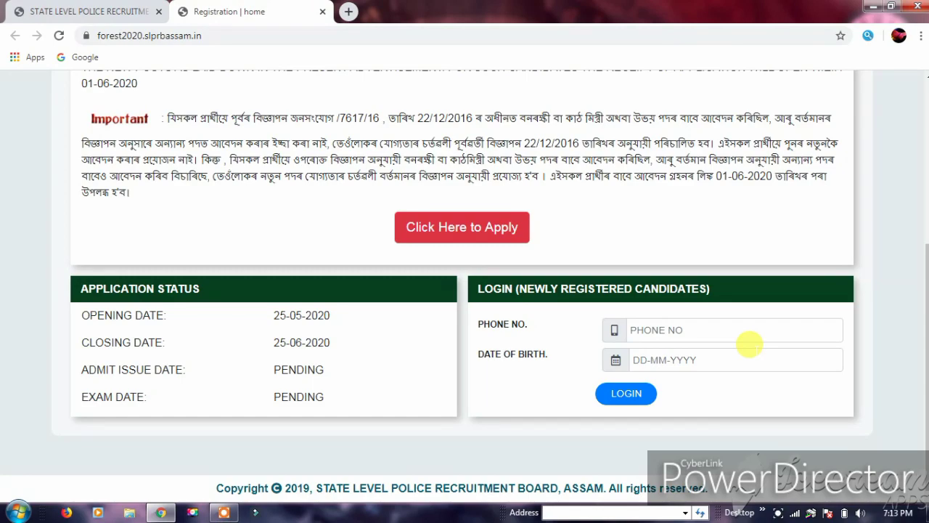
click(778, 513)
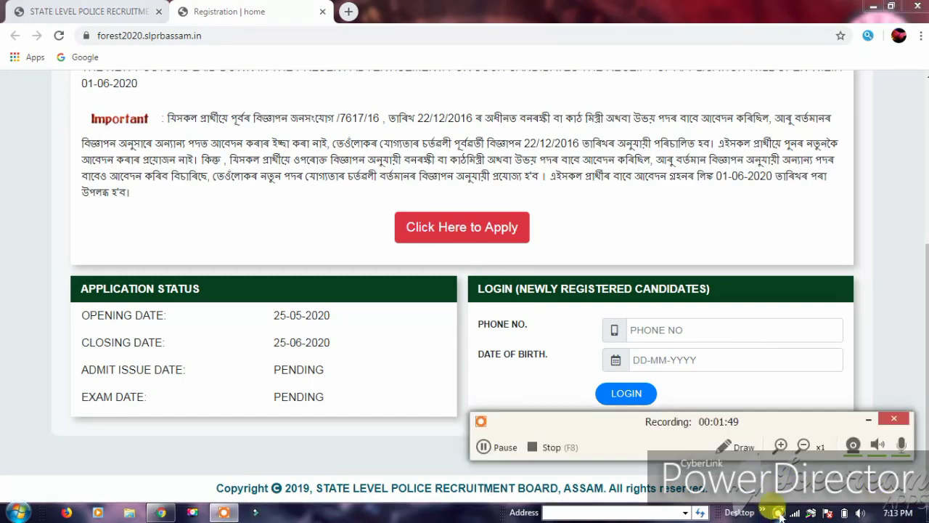
click(741, 447)
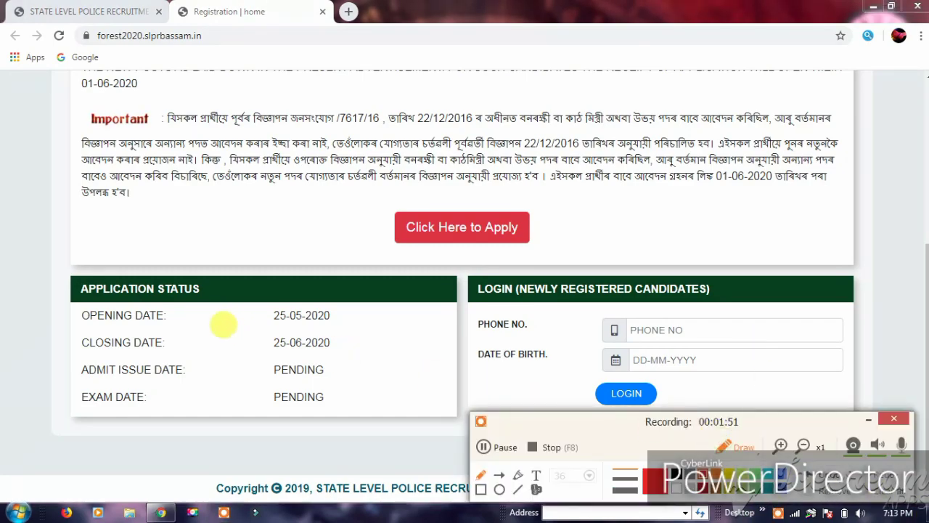
mouse_move(241, 327)
mouse_down()
mouse_move(305, 327)
mouse_move(339, 312)
mouse_move(312, 286)
mouse_move(247, 317)
mouse_up()
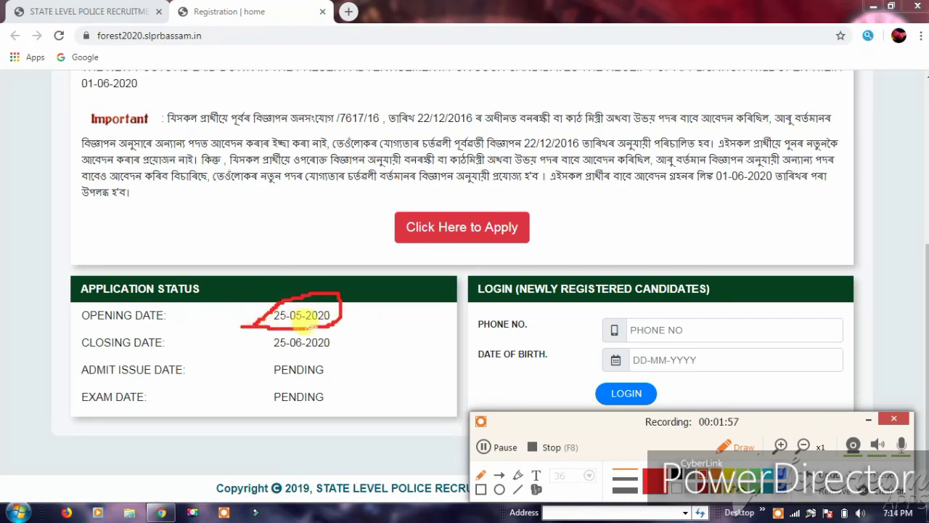
mouse_move(249, 357)
mouse_down()
mouse_move(255, 331)
mouse_move(344, 342)
mouse_move(254, 349)
mouse_up()
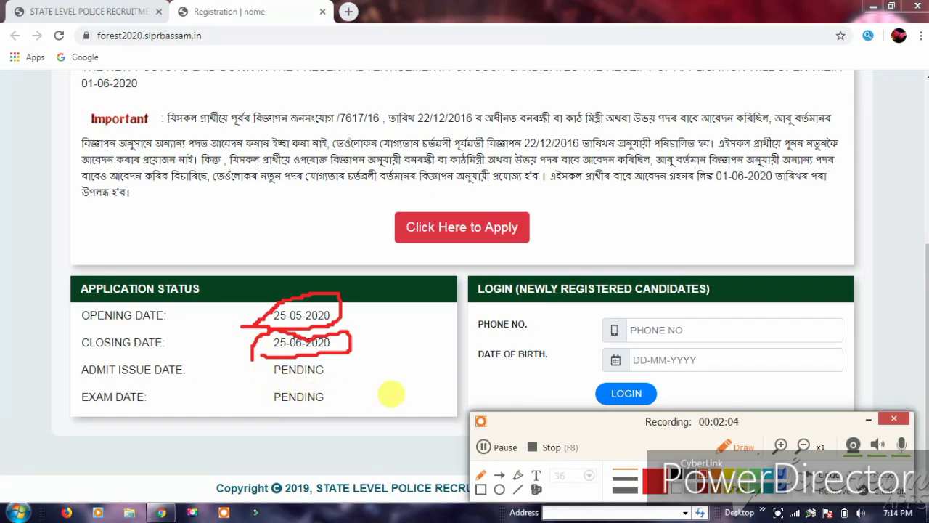
click(863, 489)
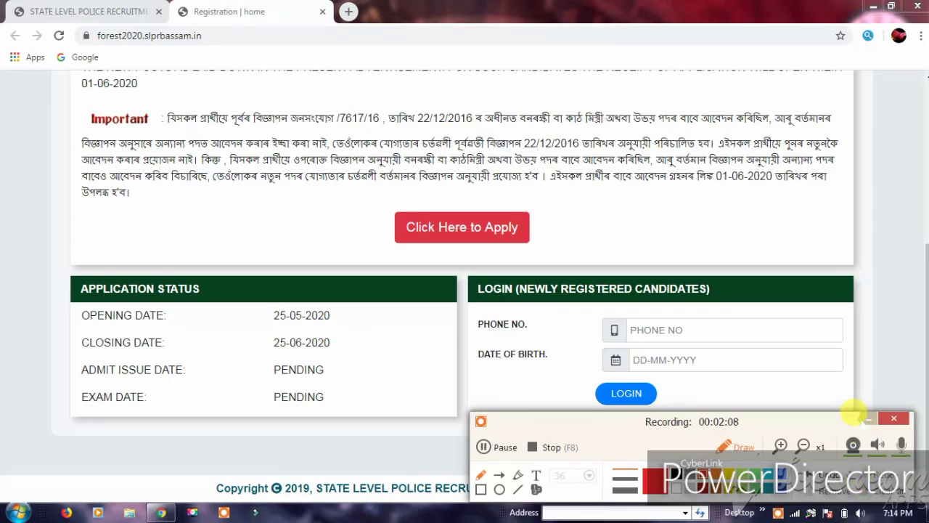
click(868, 419)
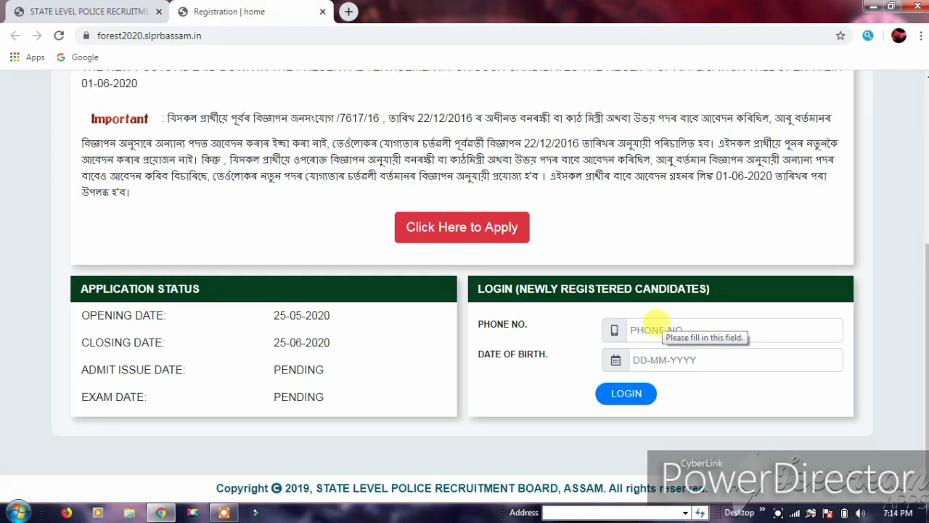
- Start a new forest recruitment application, answering that no earlier application was made
click(479, 228)
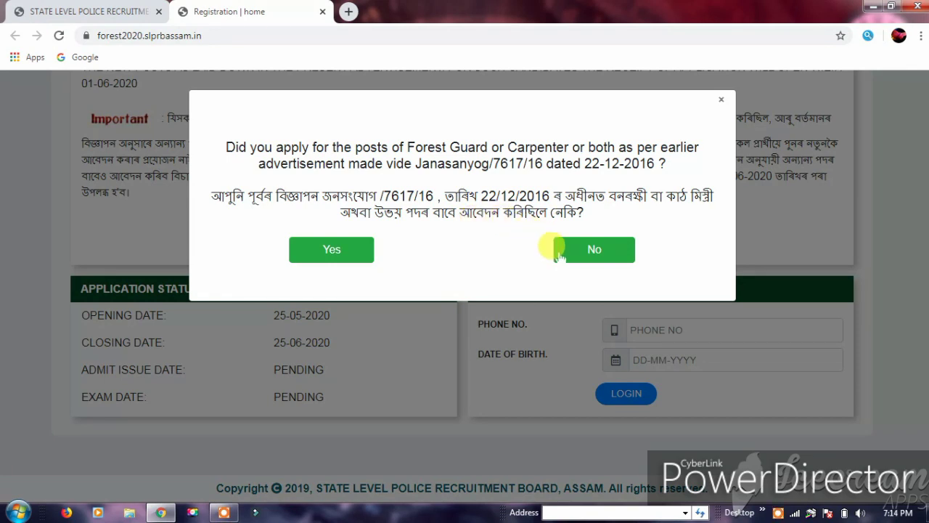
click(589, 249)
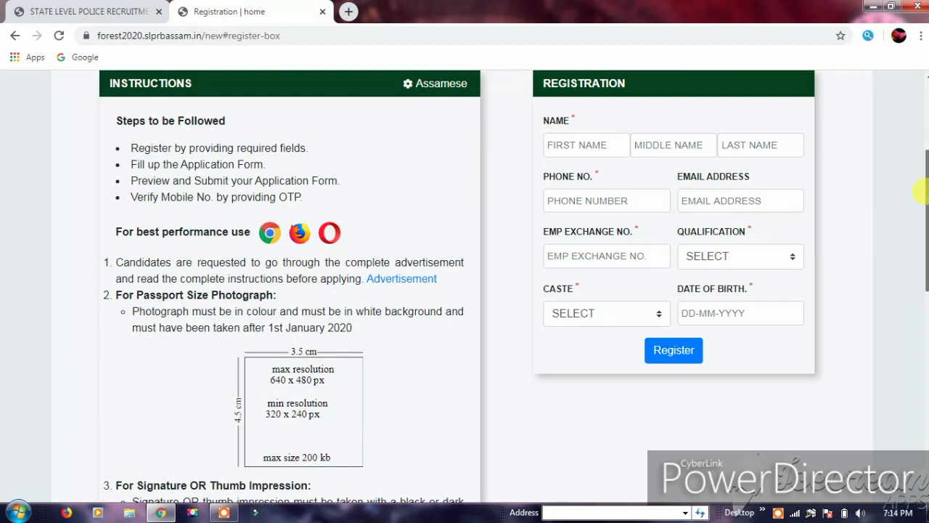
drag(916, 196, 921, 427)
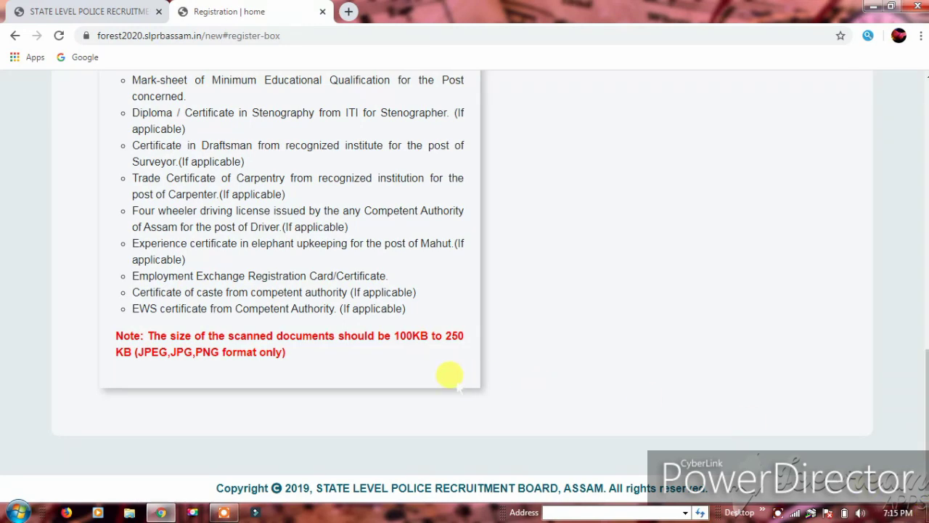
click(780, 512)
click(714, 437)
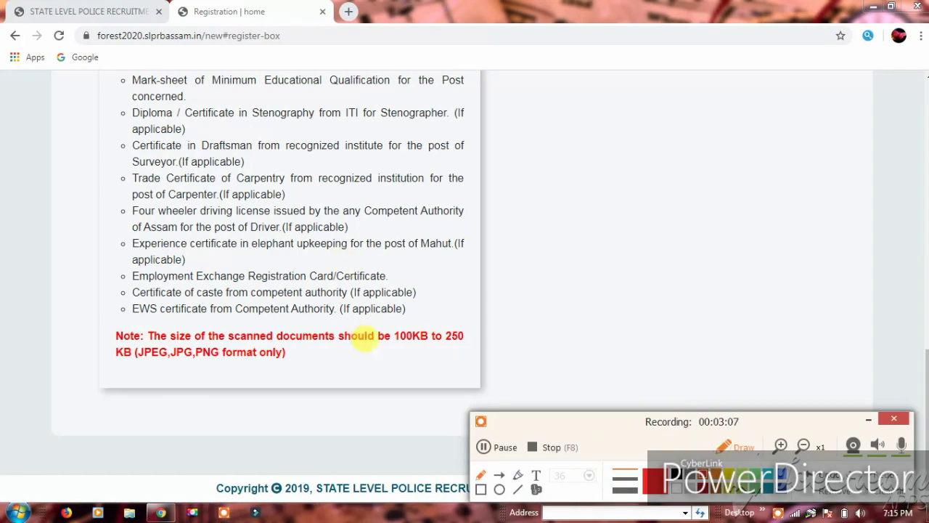
mouse_move(396, 357)
mouse_down()
mouse_move(442, 340)
mouse_move(438, 294)
mouse_move(392, 319)
mouse_move(398, 359)
mouse_up()
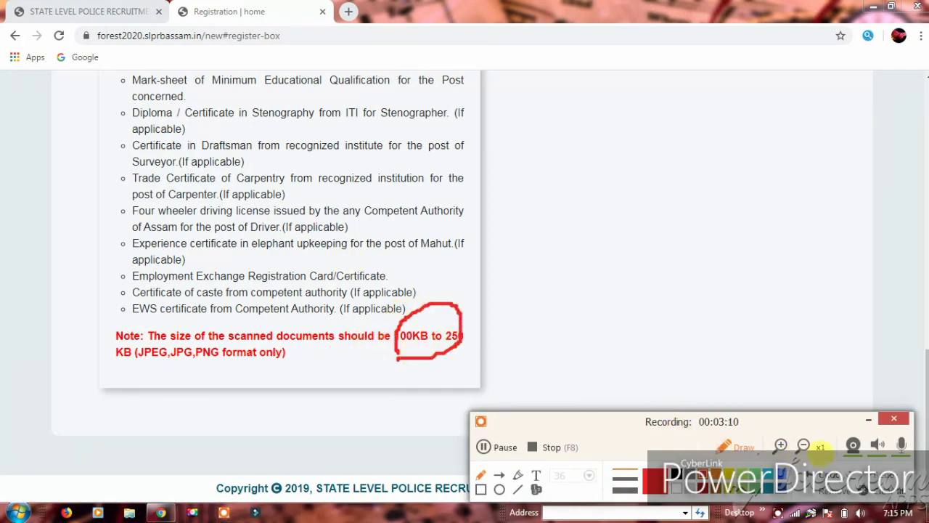
click(864, 494)
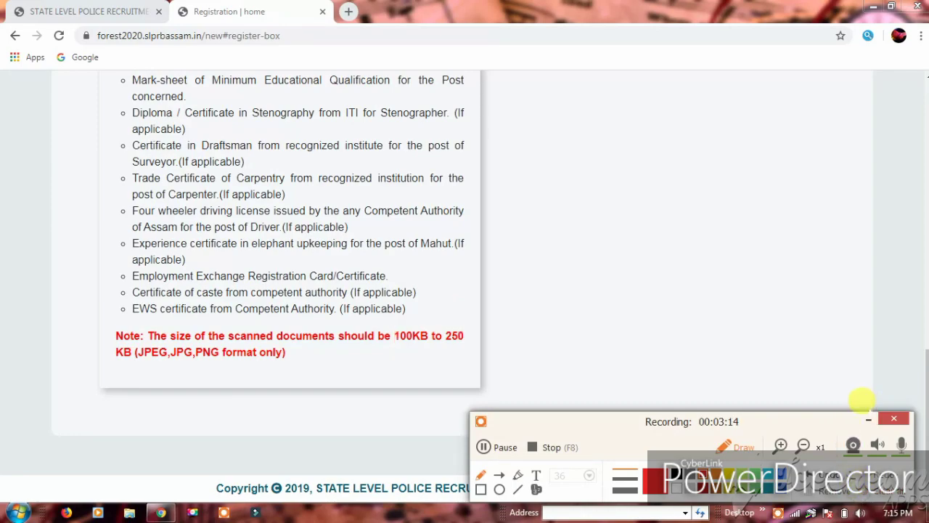
click(869, 419)
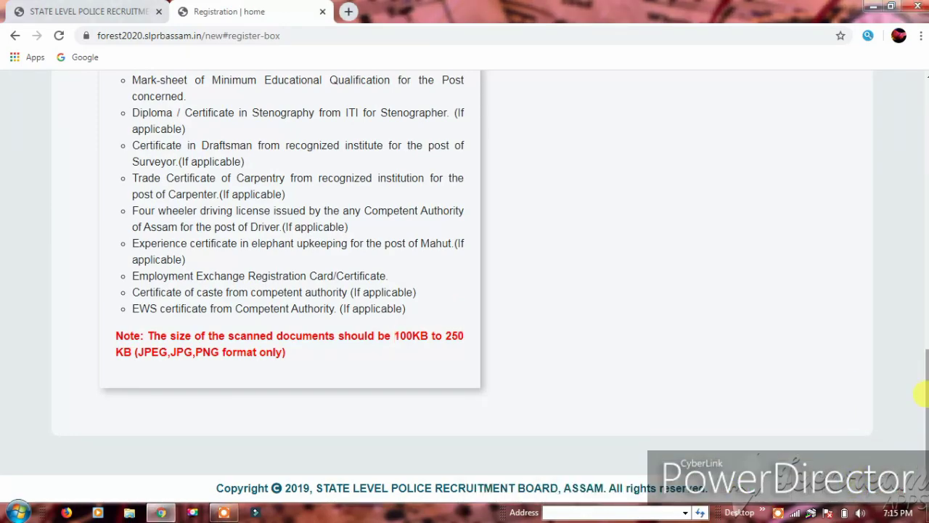
drag(920, 394, 914, 186)
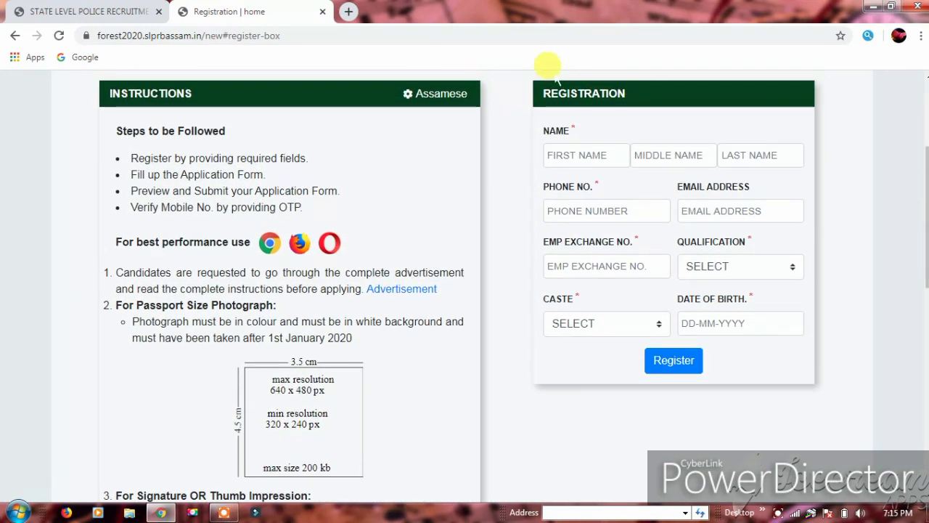
- Fill in the candidate's registration details from first name onward and register
click(588, 153)
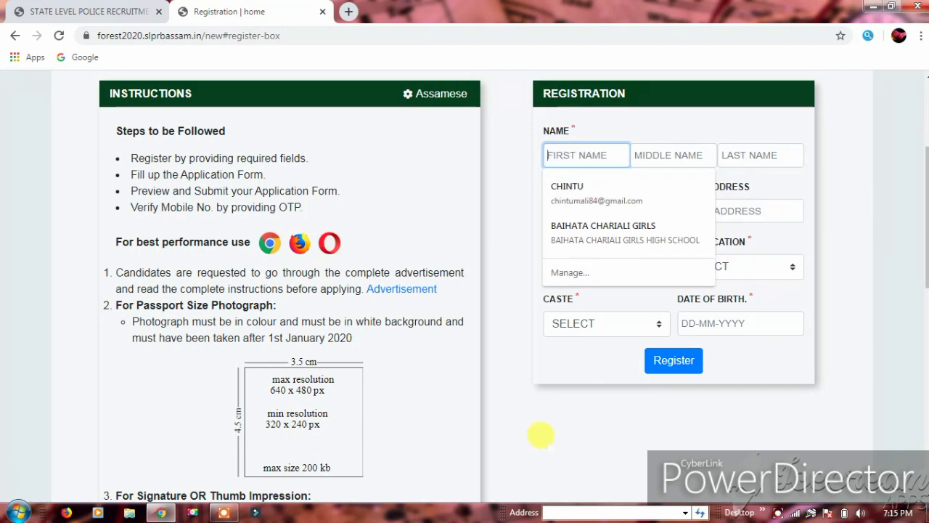
click(607, 469)
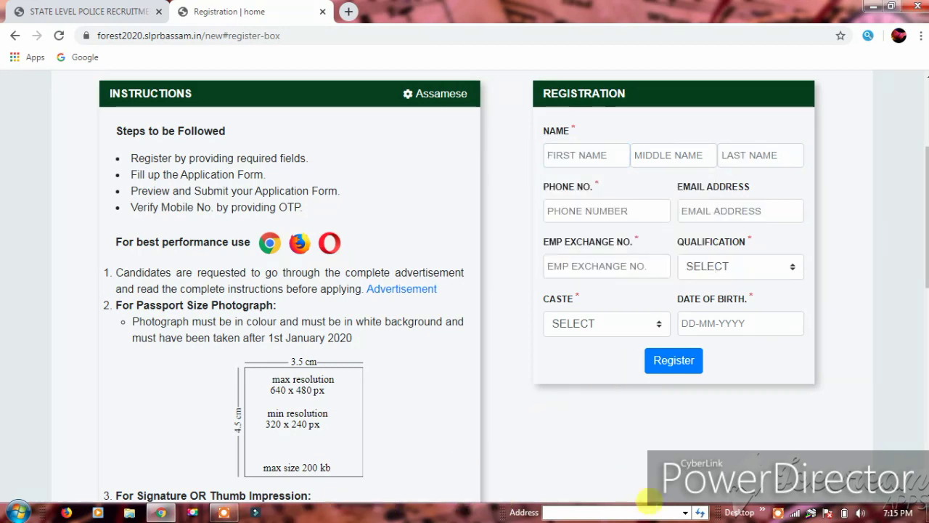
click(778, 513)
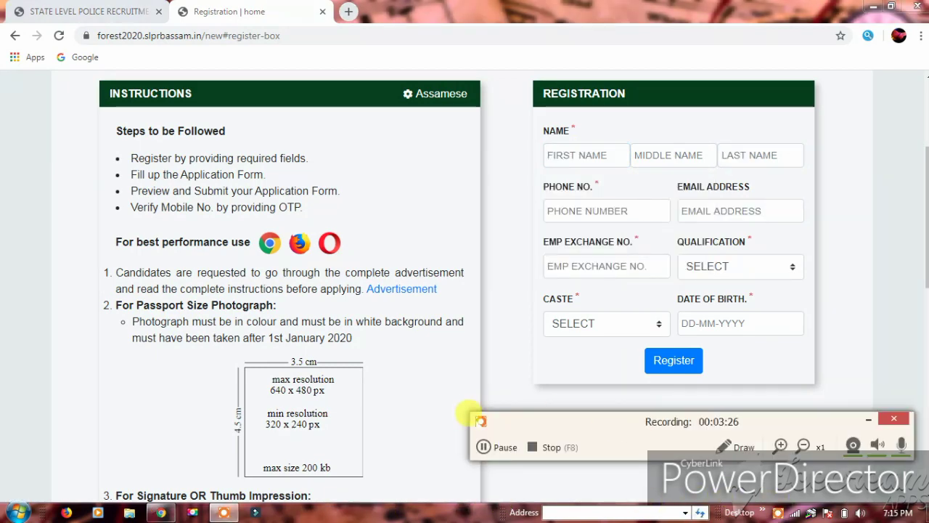
click(482, 446)
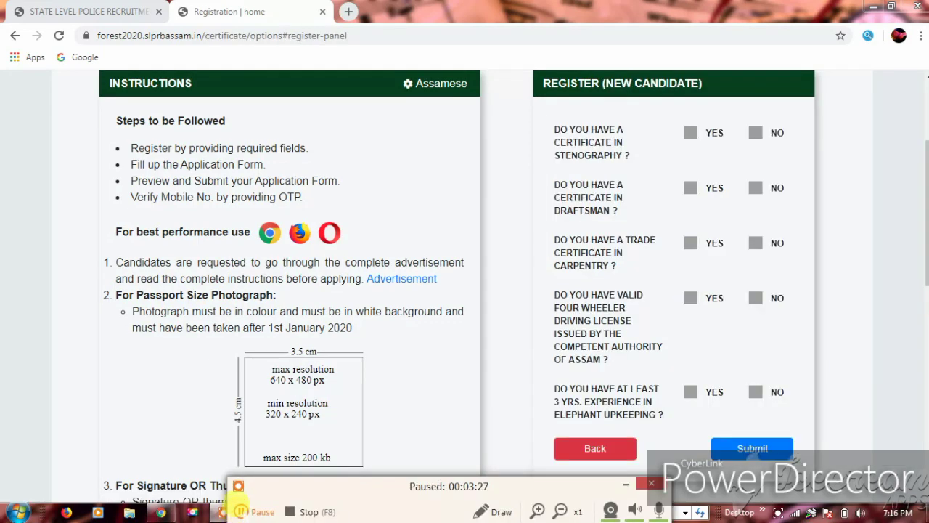
click(240, 510)
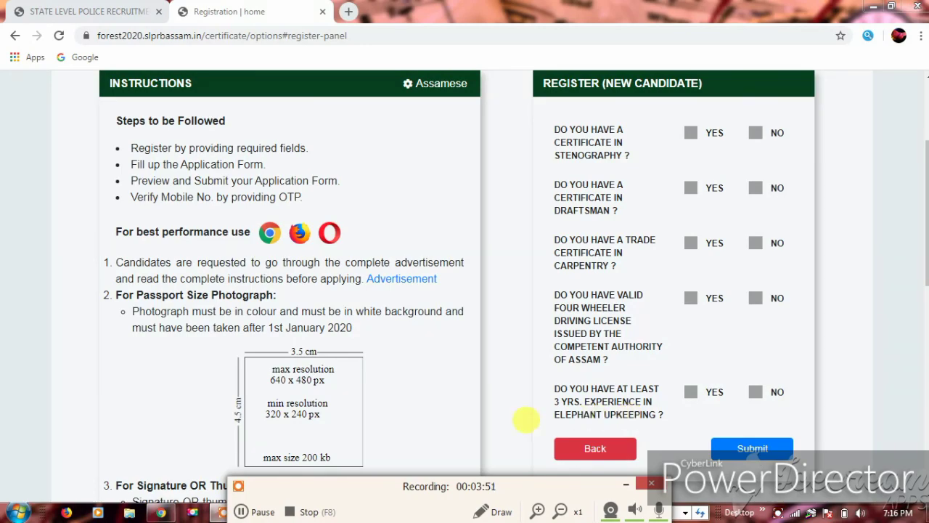
- Submit Yes/No answers for stenography, draftsman, carpentry, driving and elephant-upkeep certificates
click(240, 511)
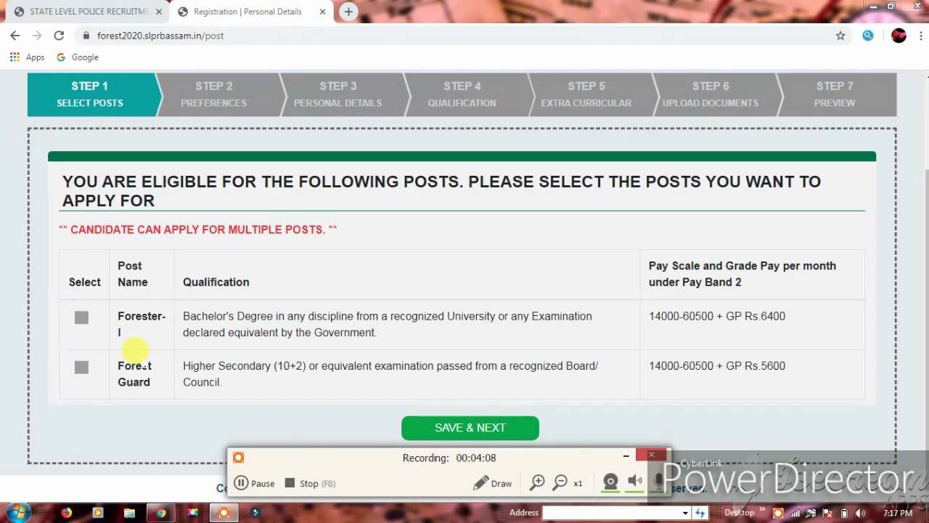
- Select both Forester-I and Forest Guard posts and save
click(80, 317)
click(80, 367)
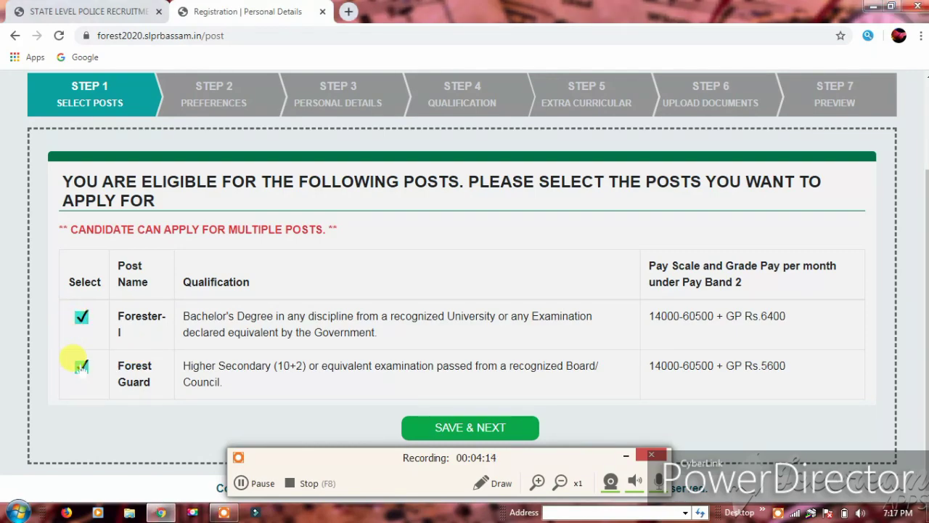
click(441, 428)
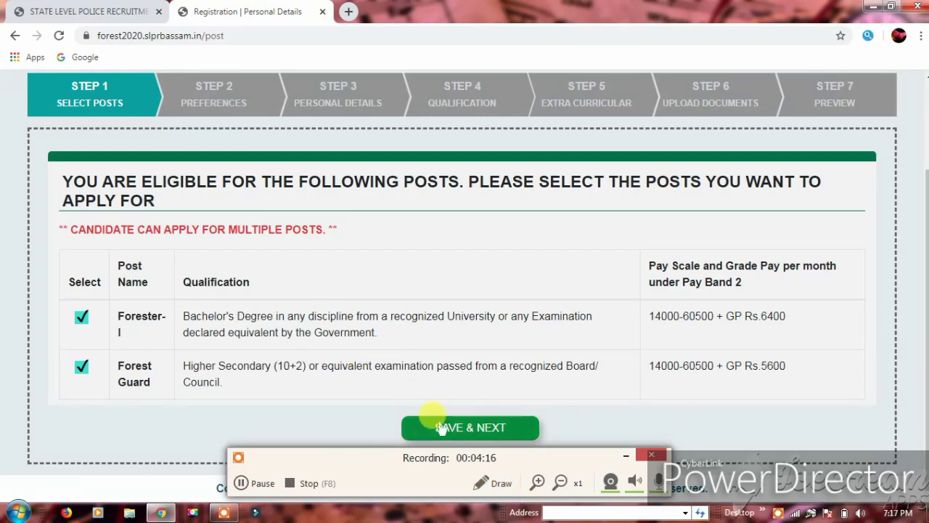
- Set the first and second post preferences and save
click(240, 482)
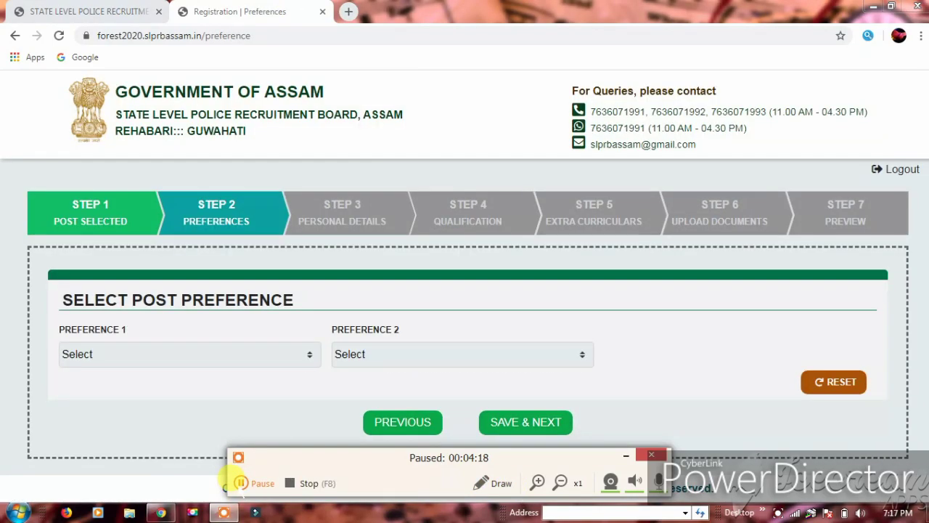
click(240, 482)
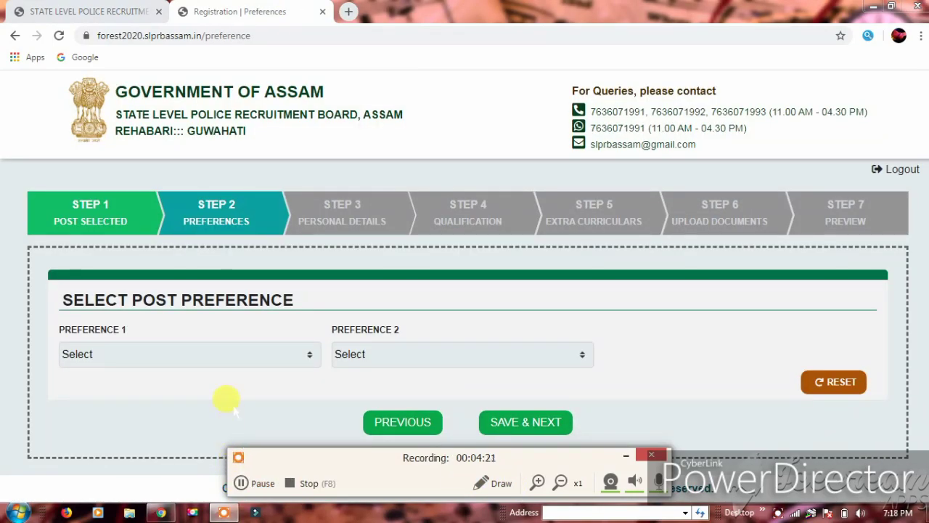
click(286, 355)
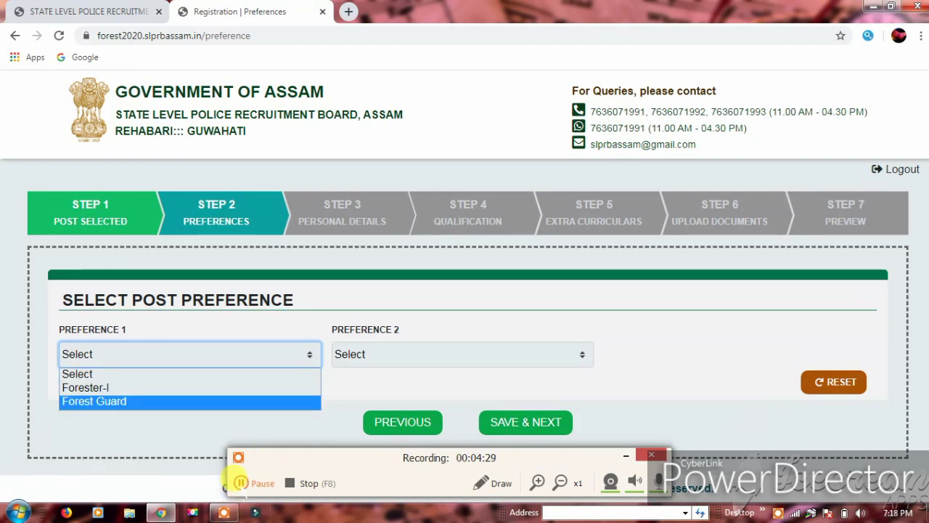
click(241, 482)
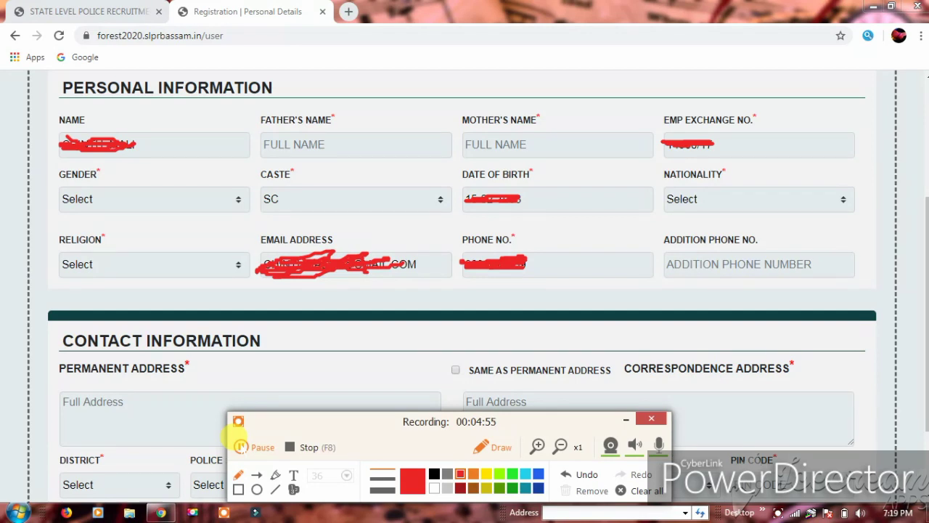
- Save the personal and contact details, including name, email, phone and caste SC
click(239, 444)
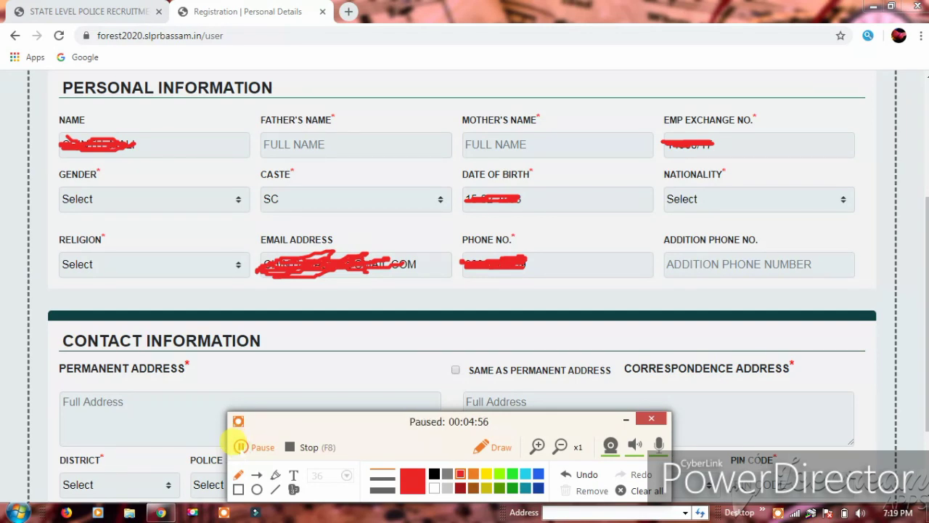
click(240, 444)
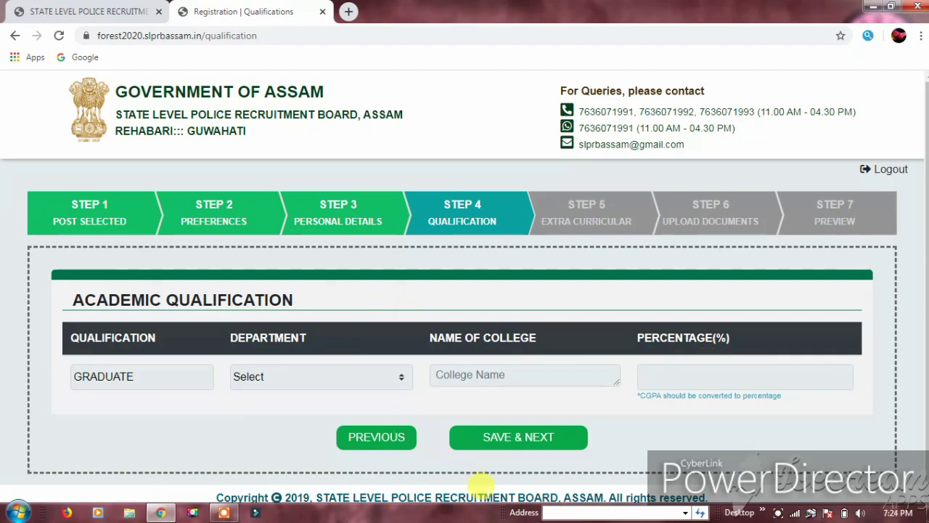
- Save the graduate qualification and extra-curricular details to reach Upload Documents
click(778, 512)
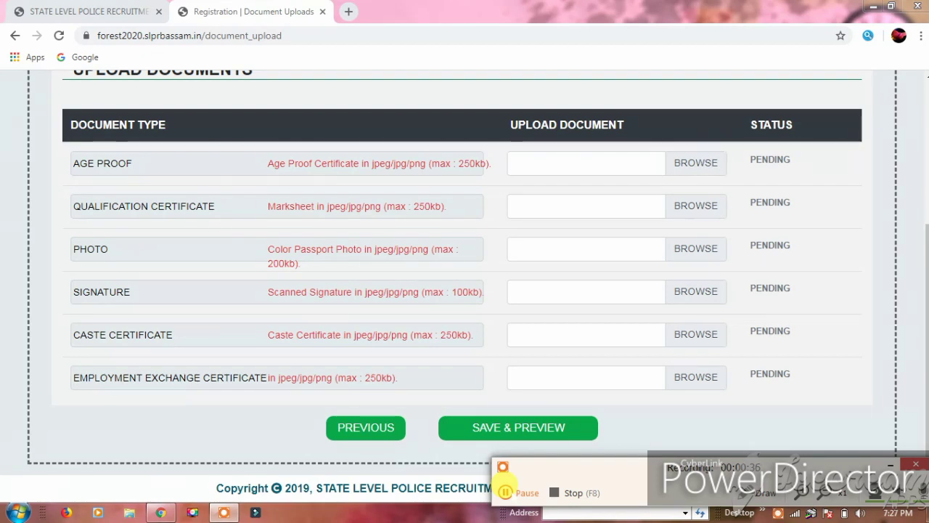
- Upload the scanned files for the six document rows and save for preview
scroll(918, 330, up, 1)
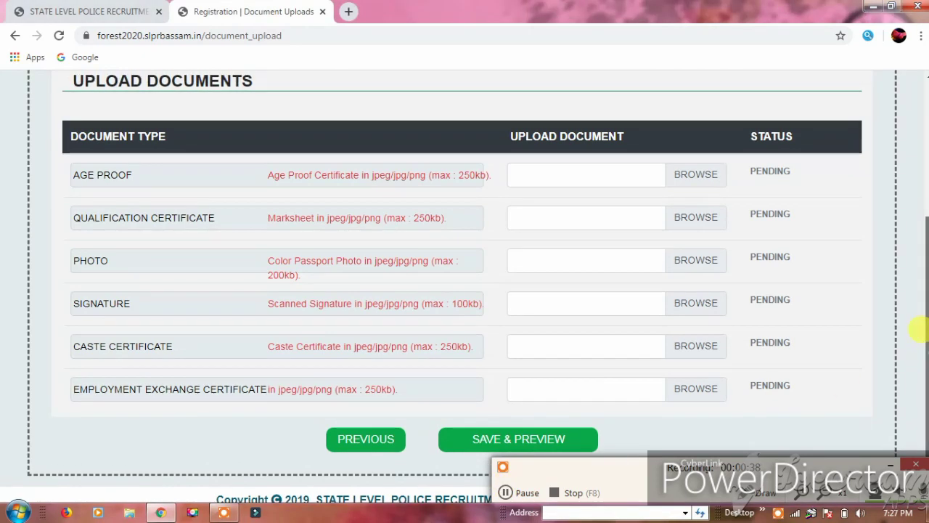
mouse_move(918, 331)
mouse_down()
mouse_move(915, 284)
mouse_move(916, 341)
mouse_up()
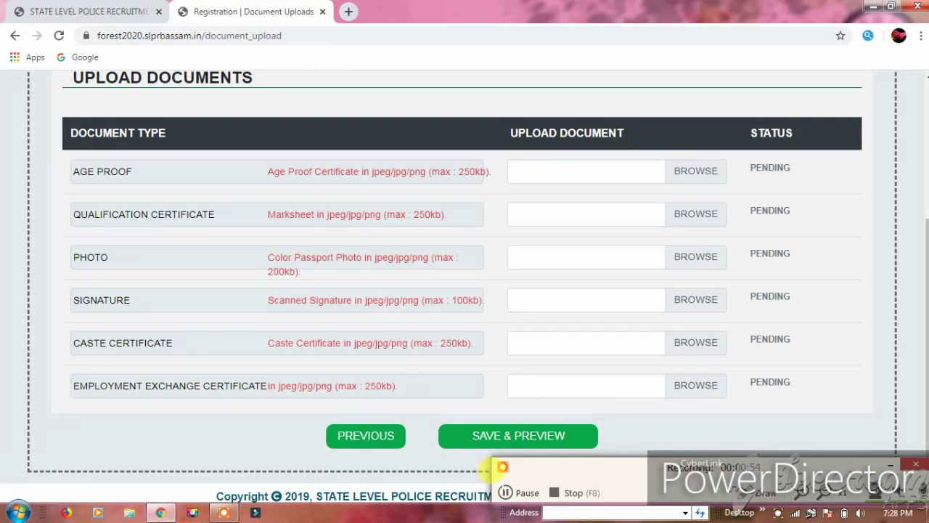
click(505, 492)
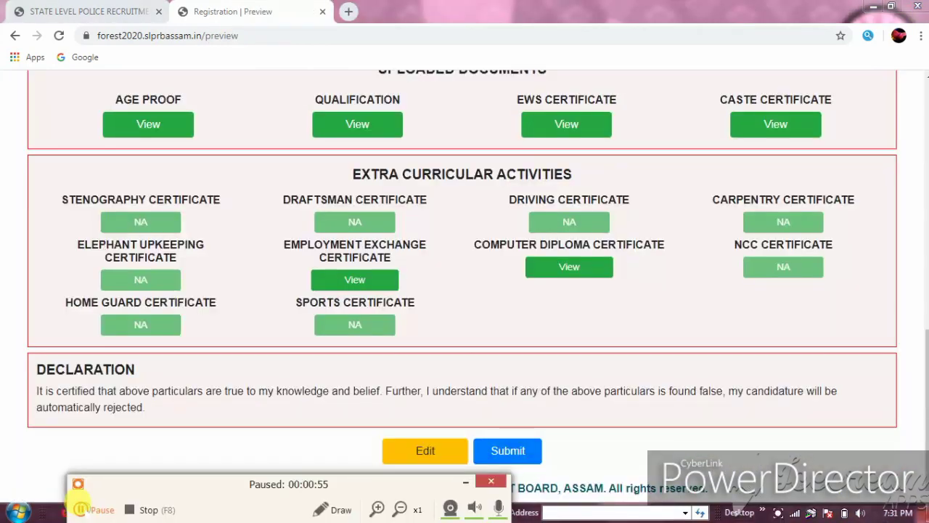
click(80, 508)
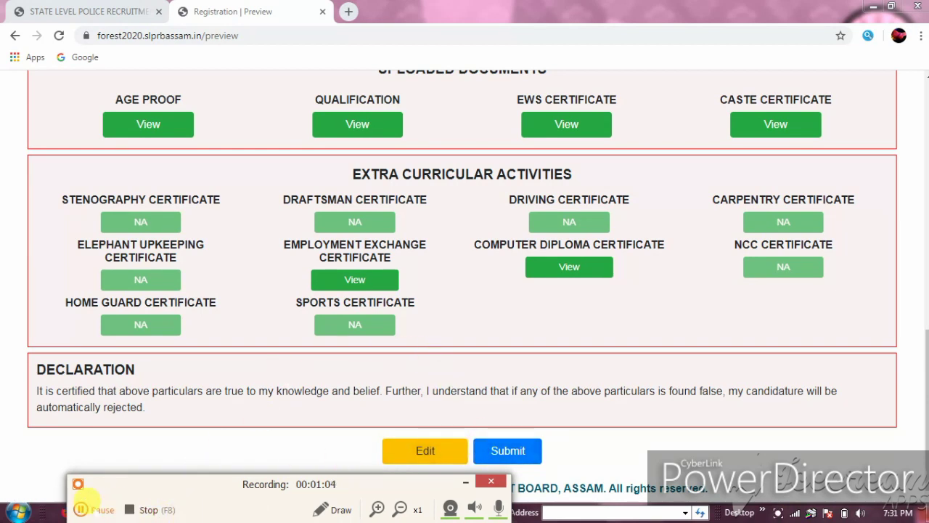
- Submit the application and verify it with the 5-digit OTP sent to the phone
click(80, 509)
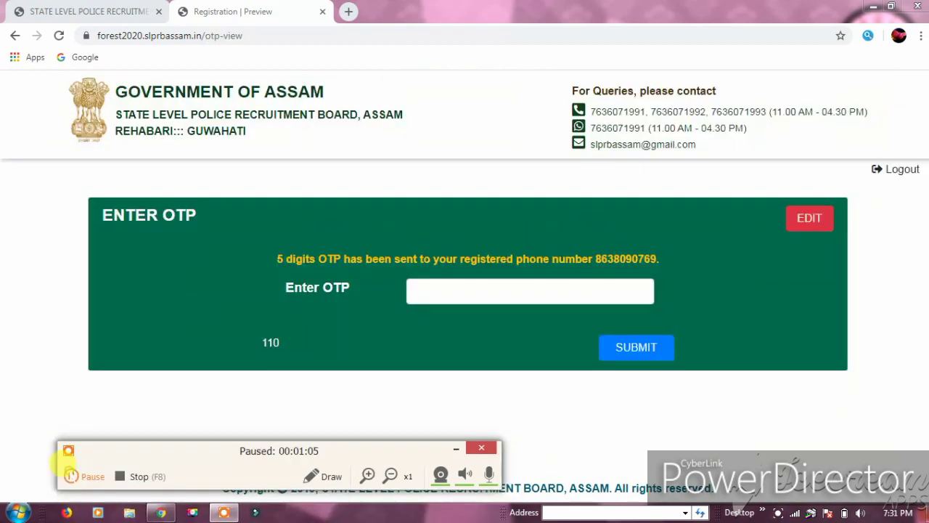
click(70, 475)
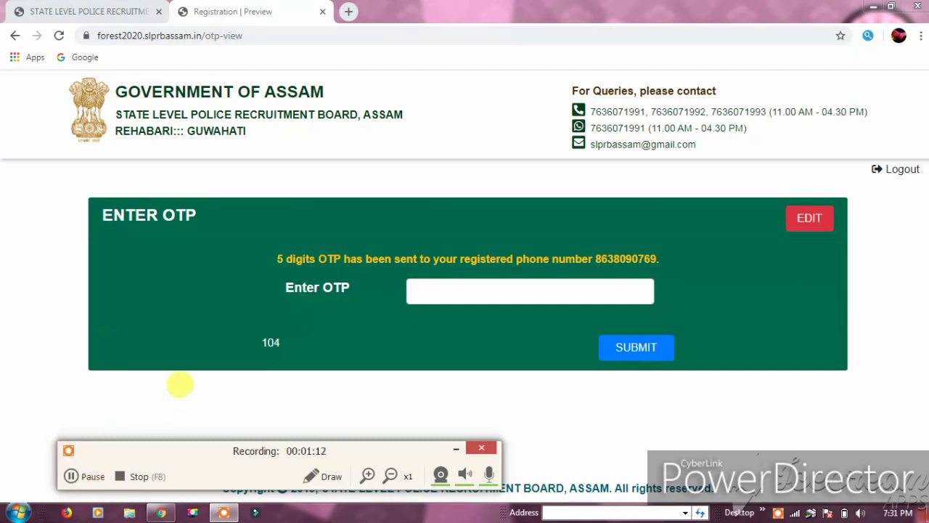
click(443, 293)
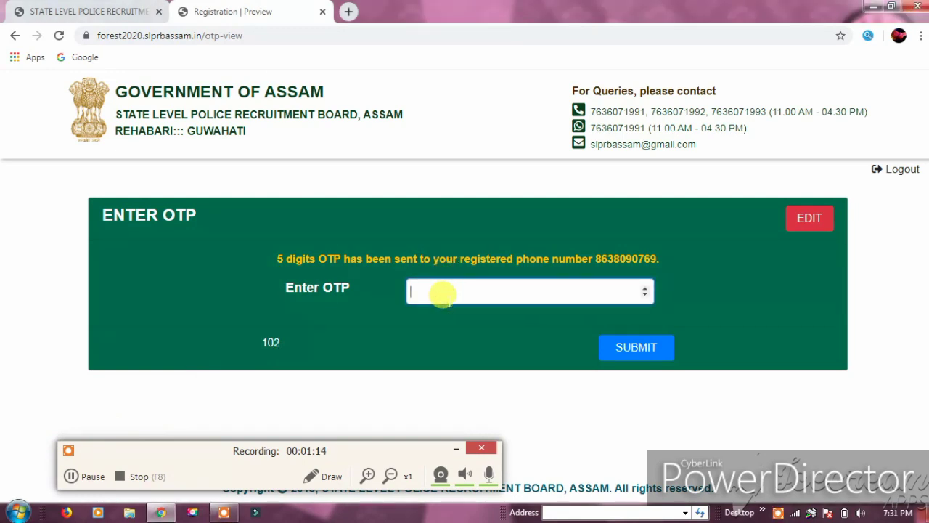
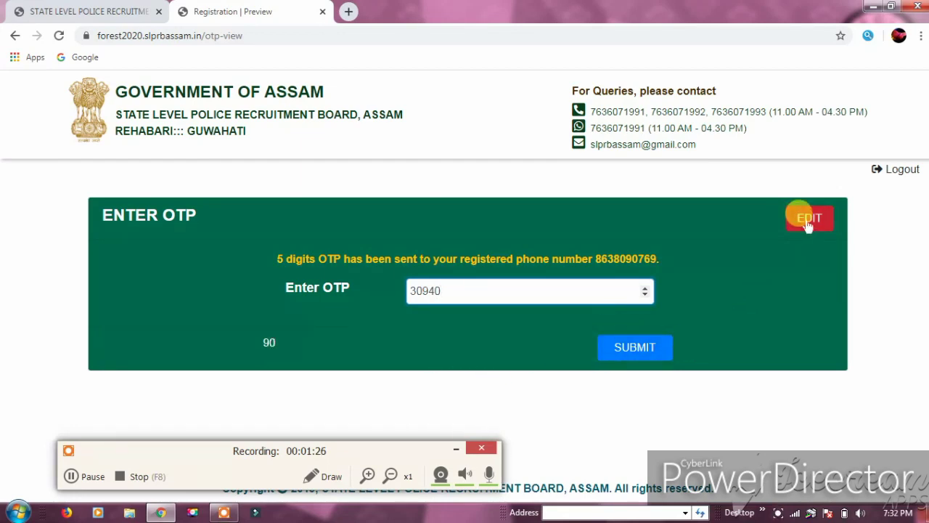
click(70, 475)
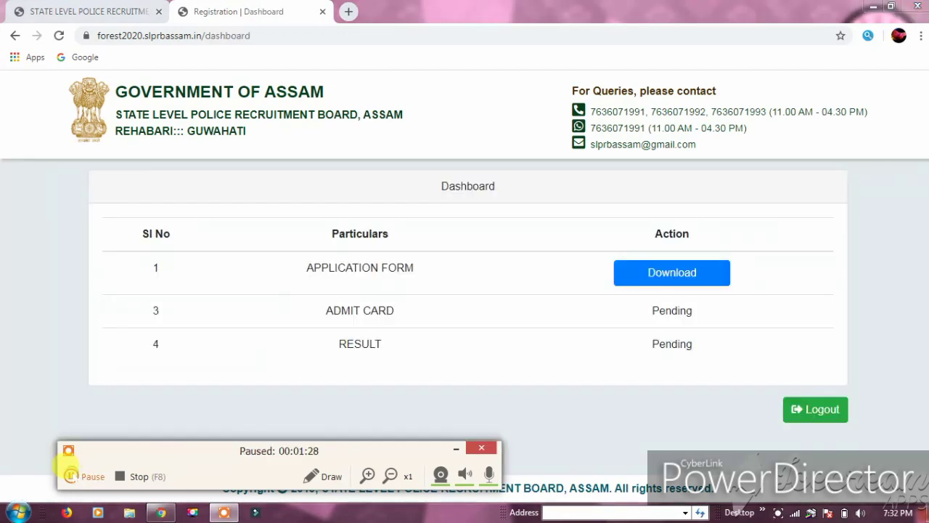
click(71, 475)
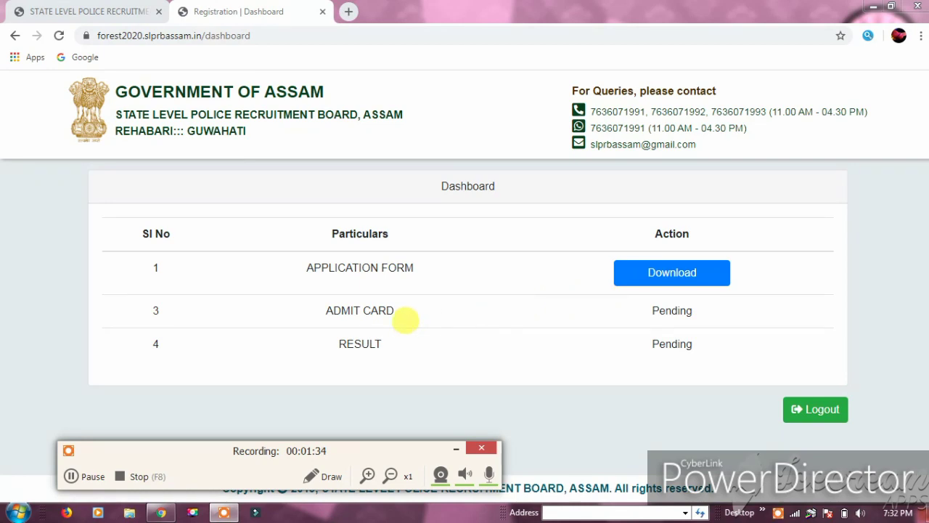
click(311, 476)
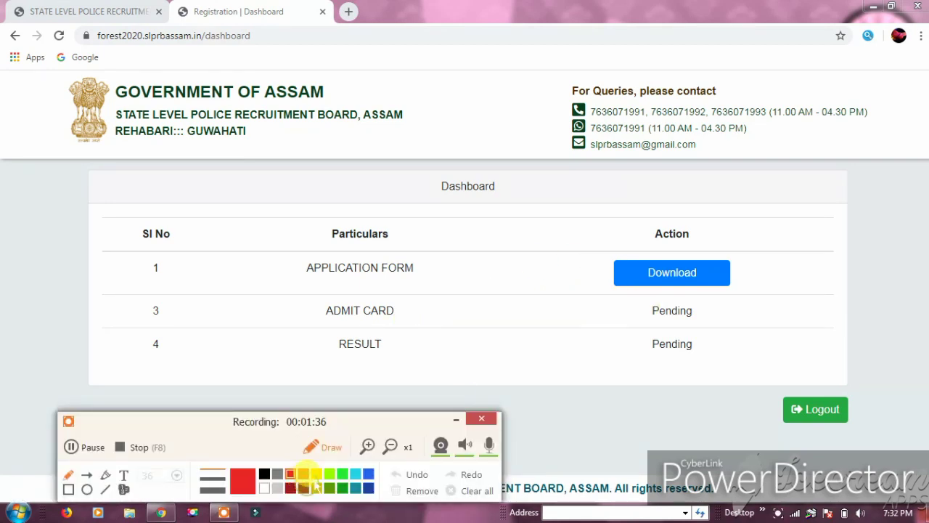
mouse_move(631, 310)
mouse_down()
mouse_move(691, 309)
mouse_move(645, 312)
mouse_move(649, 325)
mouse_move(701, 356)
mouse_move(697, 332)
mouse_up()
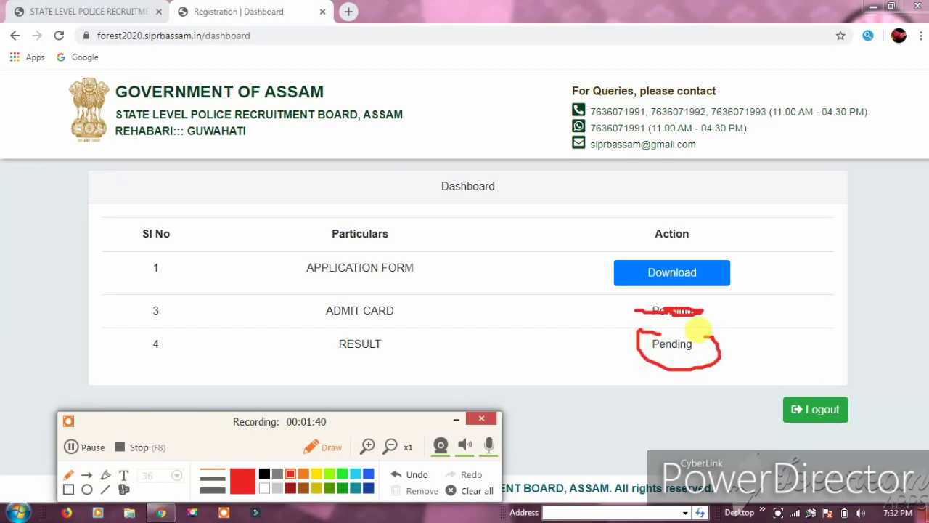
mouse_move(627, 265)
mouse_down()
mouse_move(705, 257)
mouse_move(638, 272)
mouse_up()
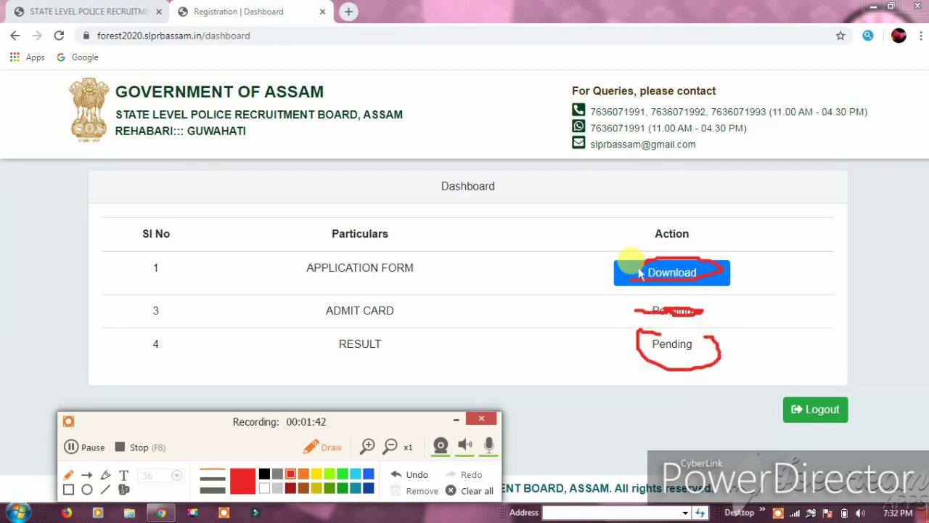
click(640, 273)
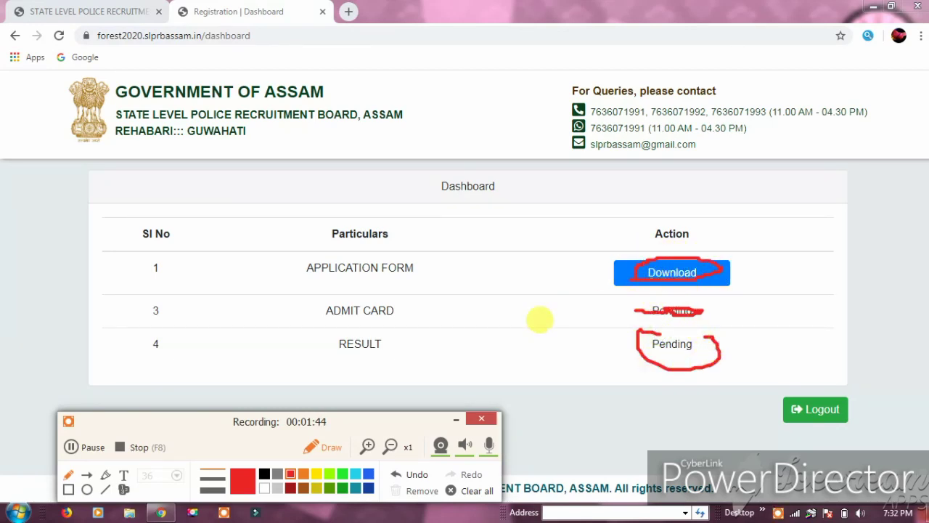